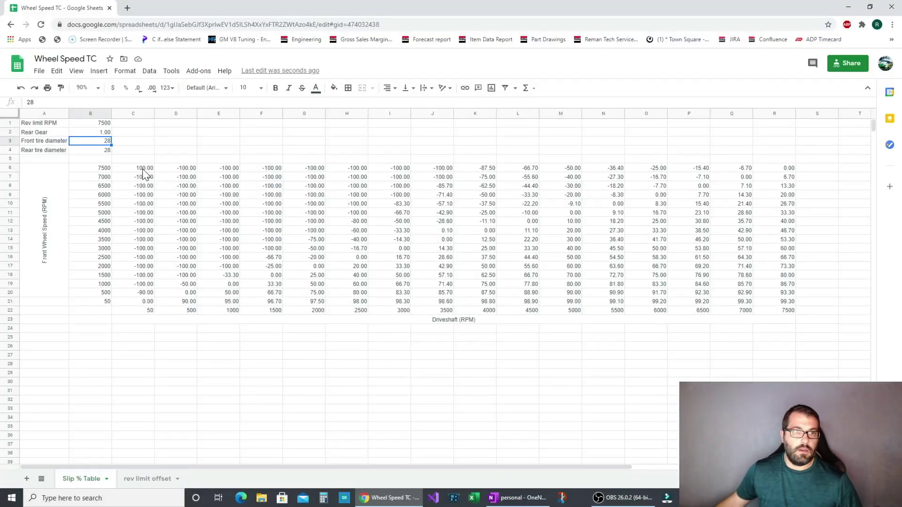
Select the slip percentage table and check the slip values along row 14 through N14
{"action": "left_click_drag", "start_coordinate": [143, 170], "coordinate": [785, 302]}
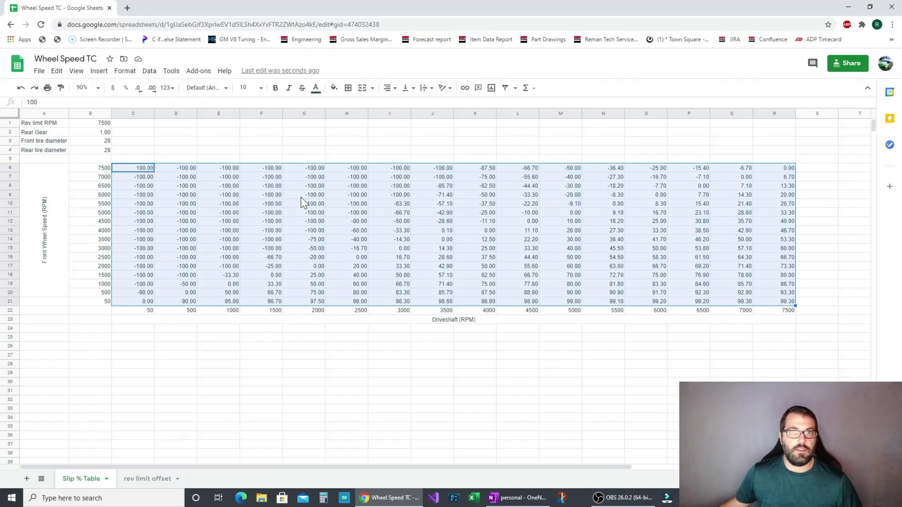
{"action": "left_click", "coordinate": [445, 233]}
{"action": "key", "text": "Down"}
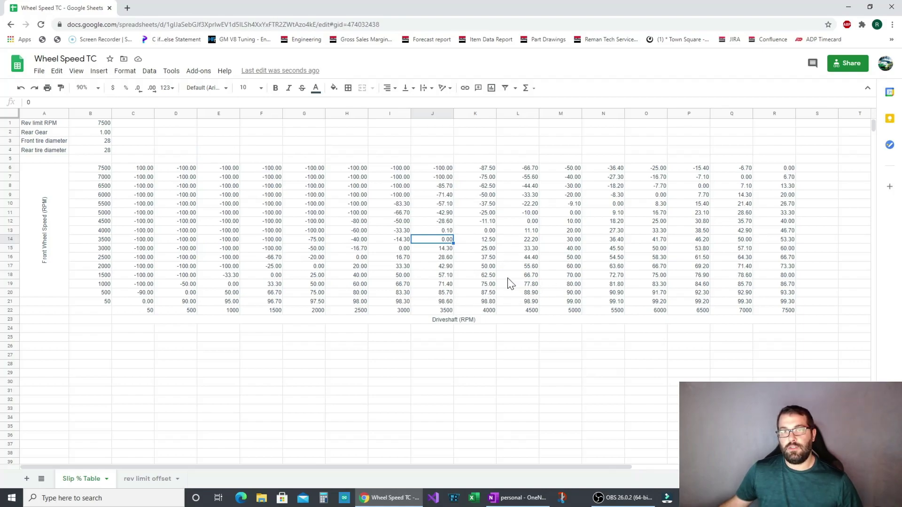
{"action": "left_click", "coordinate": [490, 240]}
{"action": "left_click", "coordinate": [529, 240]}
{"action": "left_click", "coordinate": [576, 241]}
{"action": "left_click", "coordinate": [619, 241]}
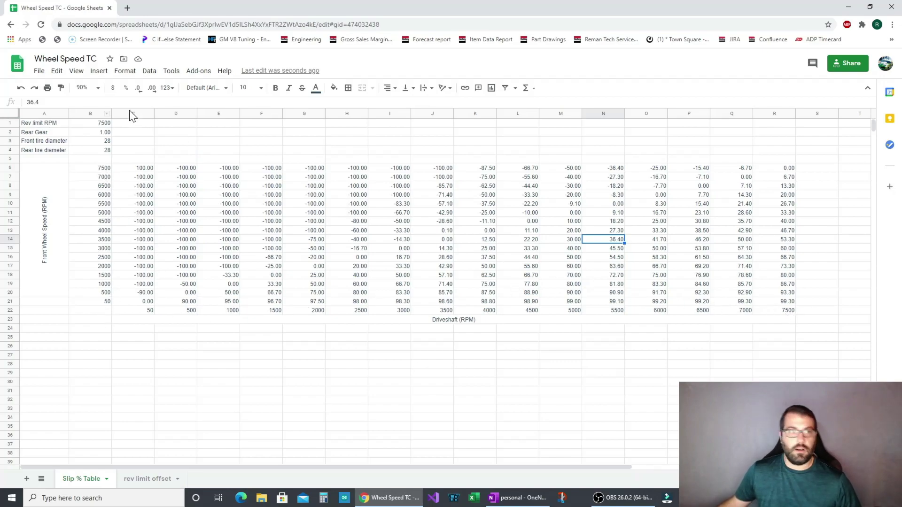
Try a rev limit of 8500, then undo it back to 7500
{"action": "left_click", "coordinate": [100, 123]}
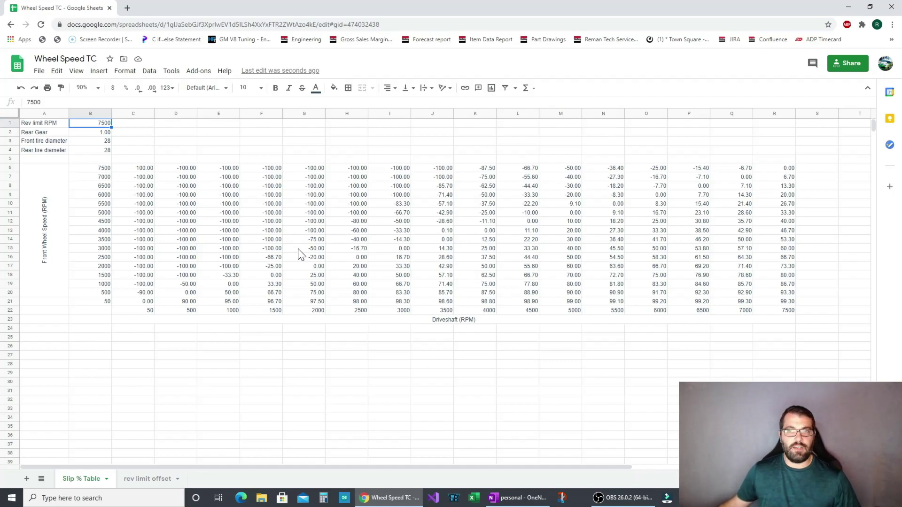
{"action": "type", "text": "8500"}
{"action": "left_click", "coordinate": [80, 134]}
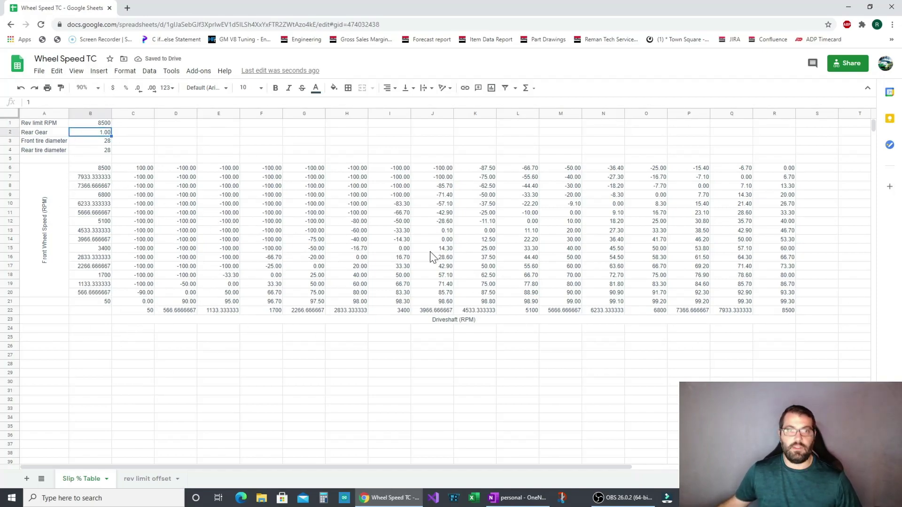
{"action": "key", "text": "ctrl+z"}
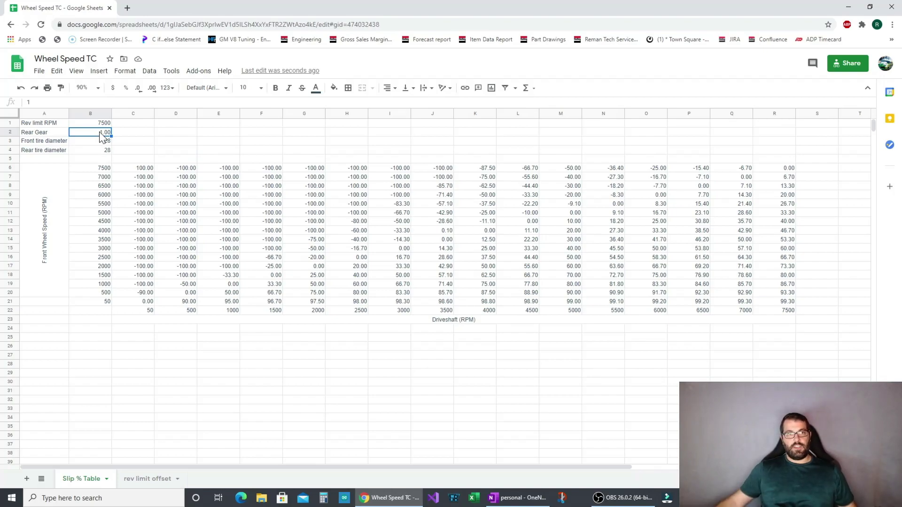
Enter 4.1 as the rear gear ratio in B2 and review the recalculated front wheel speeds
{"action": "type", "text": "4.1"}
{"action": "key", "text": "Return"}
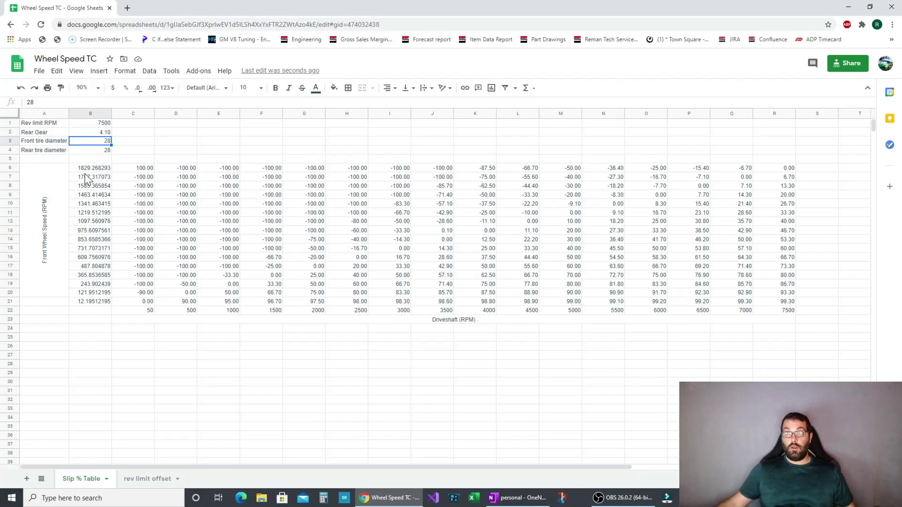
{"action": "left_click_drag", "start_coordinate": [86, 172], "coordinate": [93, 287]}
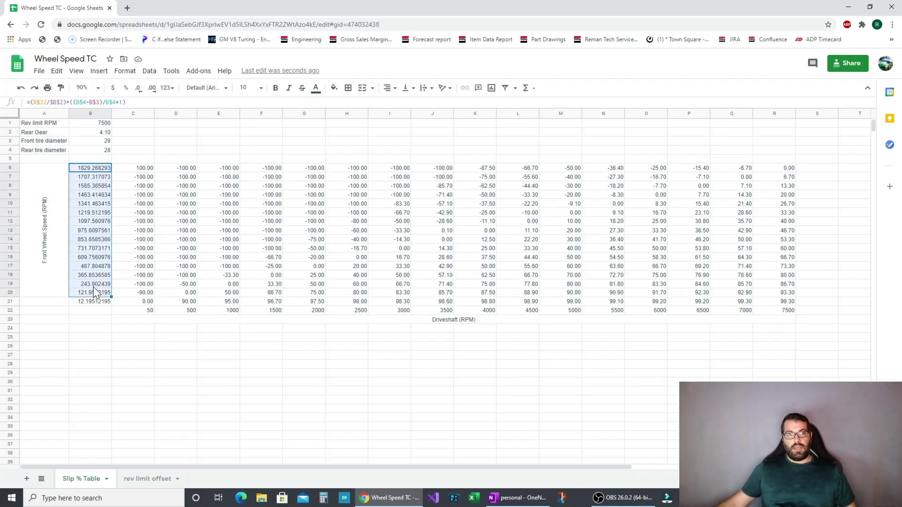
{"action": "left_click", "coordinate": [191, 202]}
{"action": "left_click", "coordinate": [101, 148]}
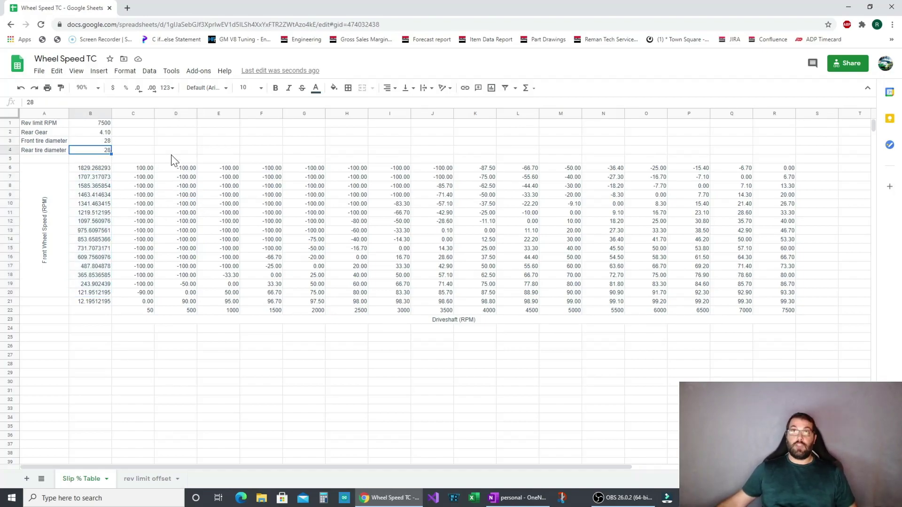
Enter 26 as the front tire diameter in B3, leaving the rear at 28
{"action": "left_click", "coordinate": [98, 143]}
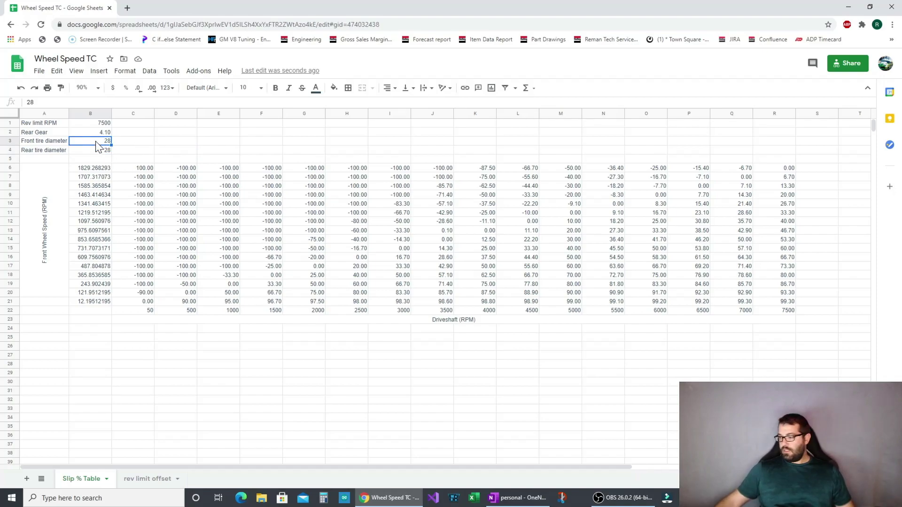
{"action": "type", "text": "26"}
{"action": "key", "text": "Return"}
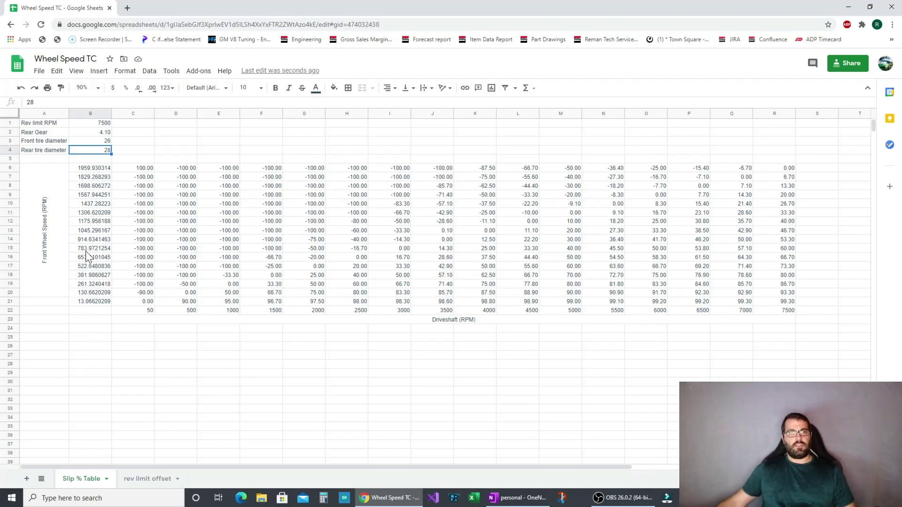
{"action": "left_click", "coordinate": [147, 479]}
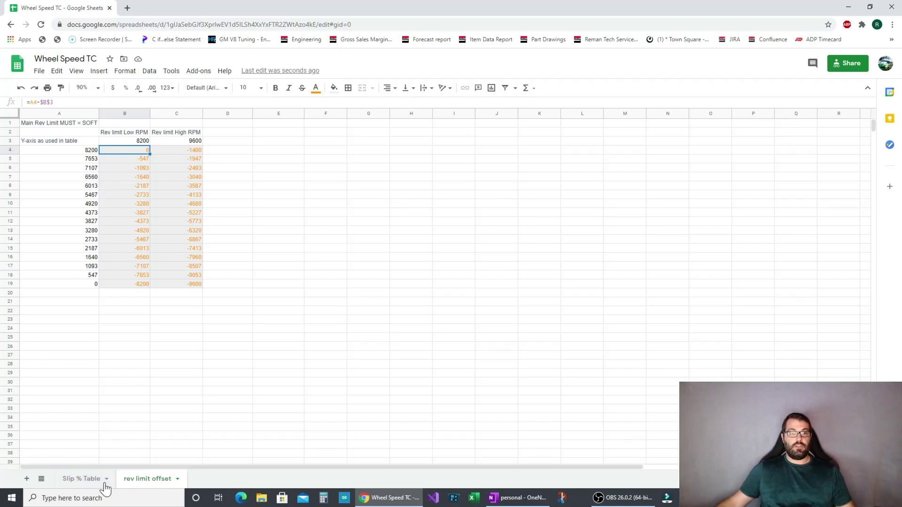
{"action": "left_click", "coordinate": [77, 480]}
{"action": "left_click", "coordinate": [149, 477]}
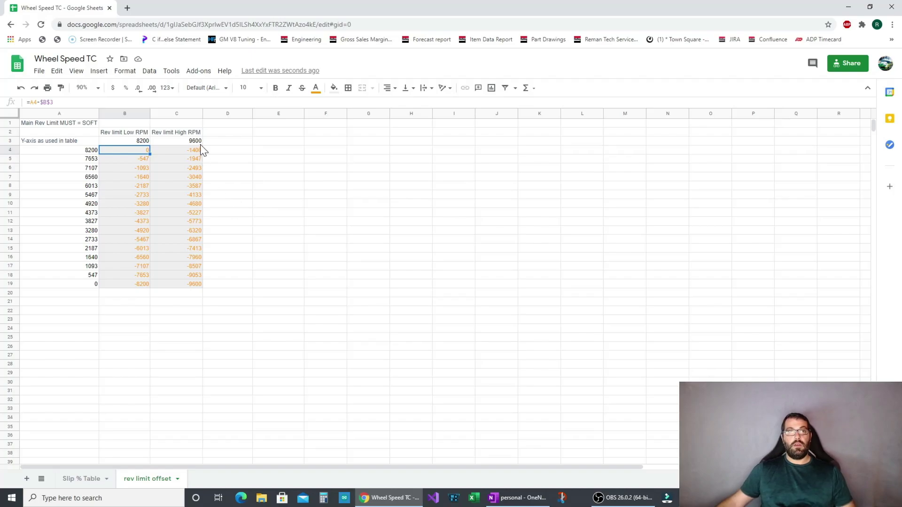
{"action": "left_click", "coordinate": [50, 124]}
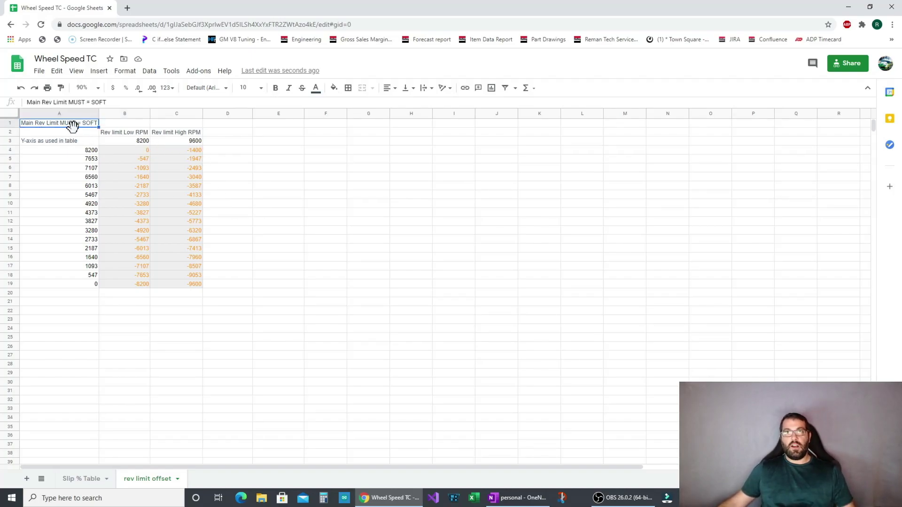
{"action": "left_click", "coordinate": [132, 141]}
{"action": "left_click", "coordinate": [187, 140]}
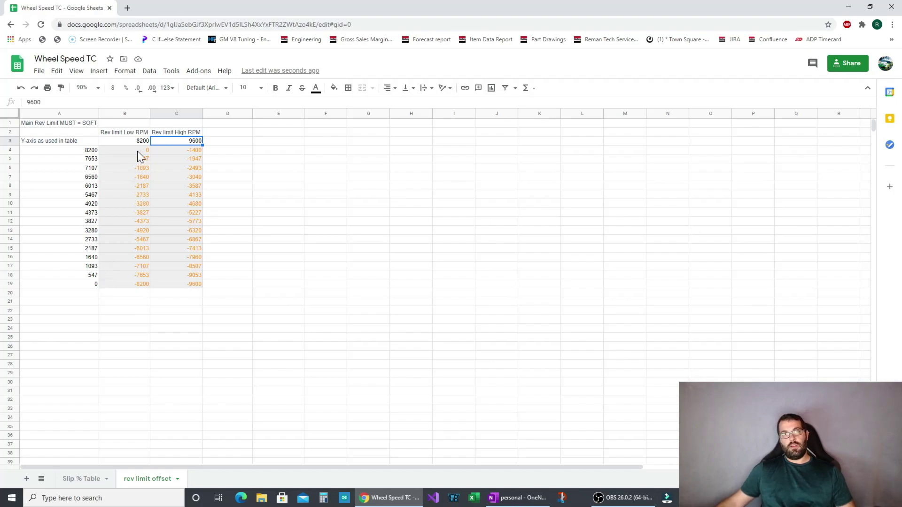
Enter 8400 as the low rev limit in B3 and 9200 as the high limit in C3
{"action": "left_click", "coordinate": [129, 140]}
{"action": "type", "text": "8400"}
{"action": "key", "text": "Return"}
{"action": "left_click", "coordinate": [165, 139]}
{"action": "type", "text": "9200"}
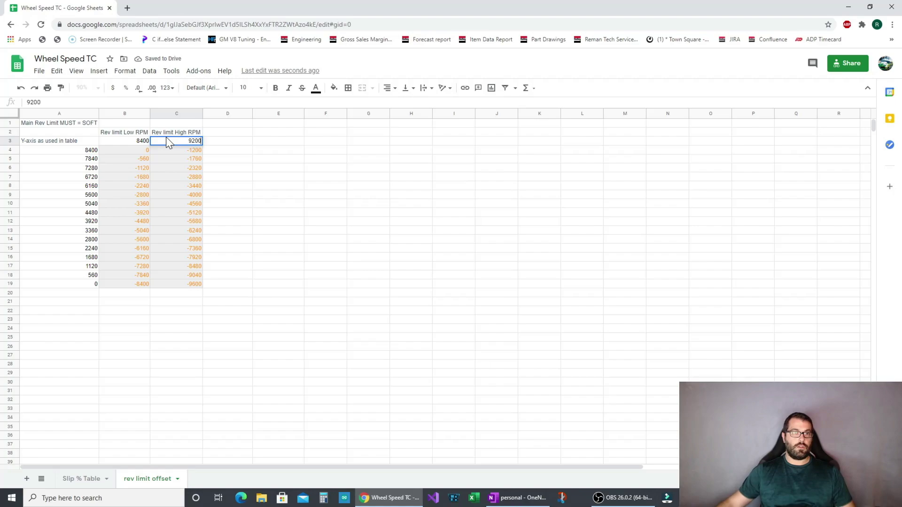
{"action": "key", "text": "Return"}
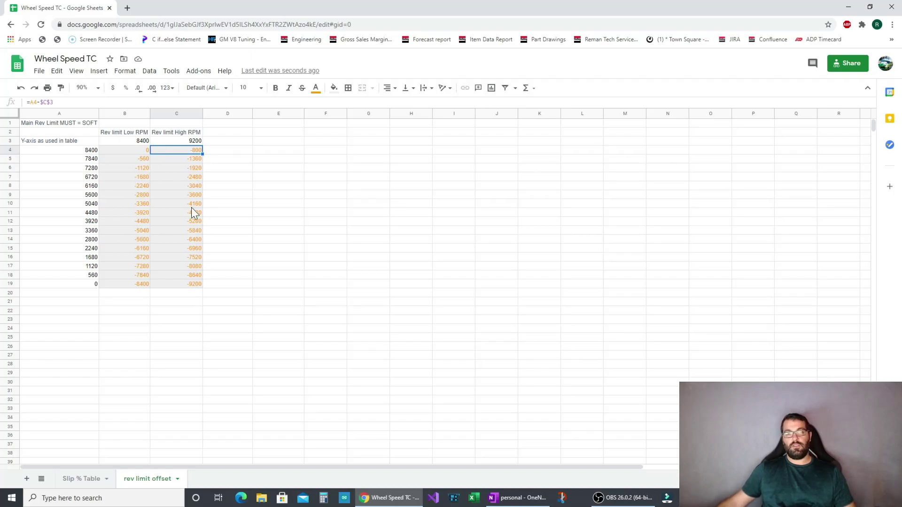
{"action": "left_click_drag", "start_coordinate": [138, 150], "coordinate": [136, 288]}
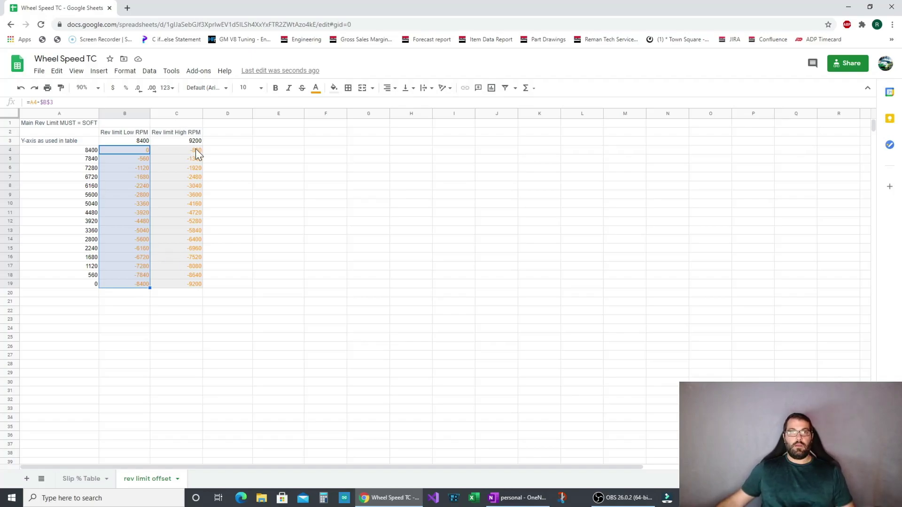
{"action": "left_click_drag", "start_coordinate": [196, 149], "coordinate": [191, 286]}
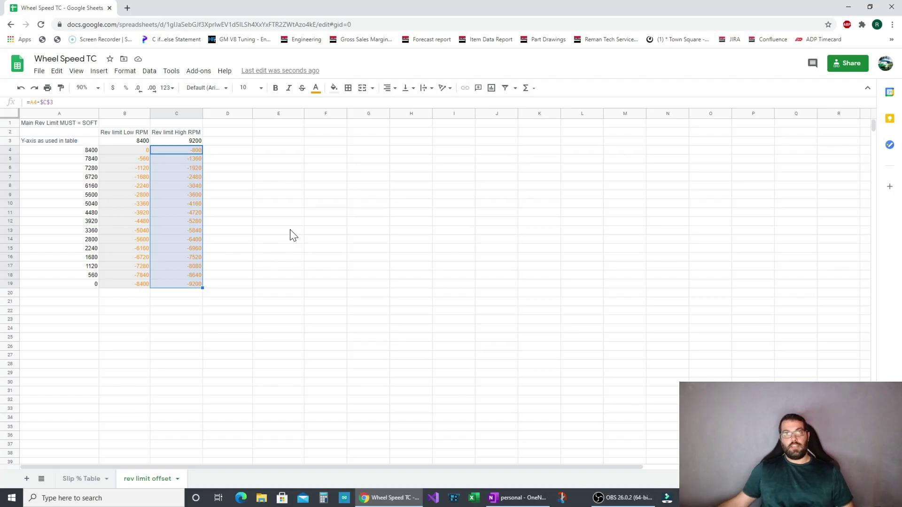
{"action": "left_click_drag", "start_coordinate": [133, 150], "coordinate": [191, 289]}
{"action": "right_click", "coordinate": [185, 266]}
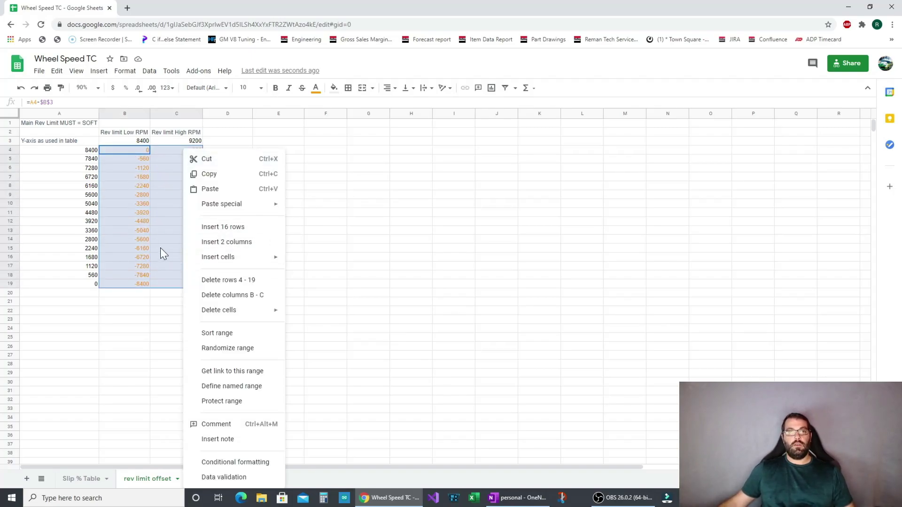
{"action": "left_click", "coordinate": [437, 180]}
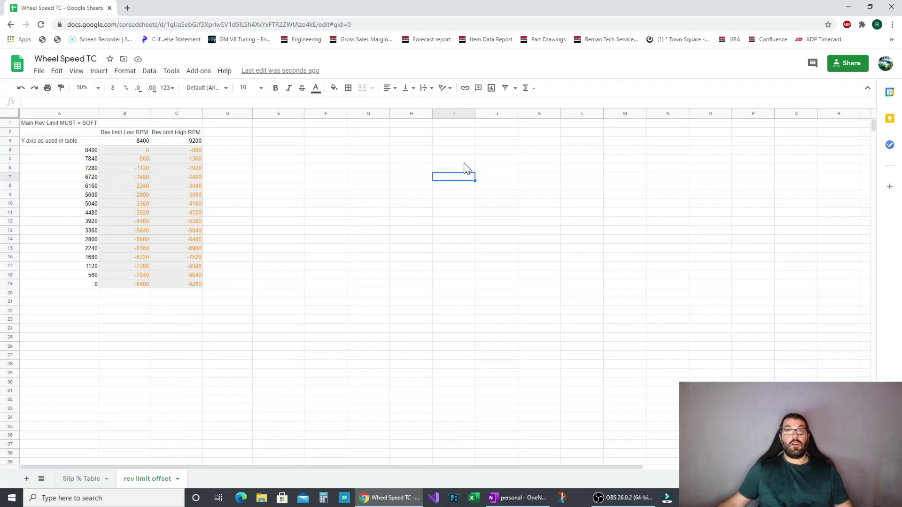